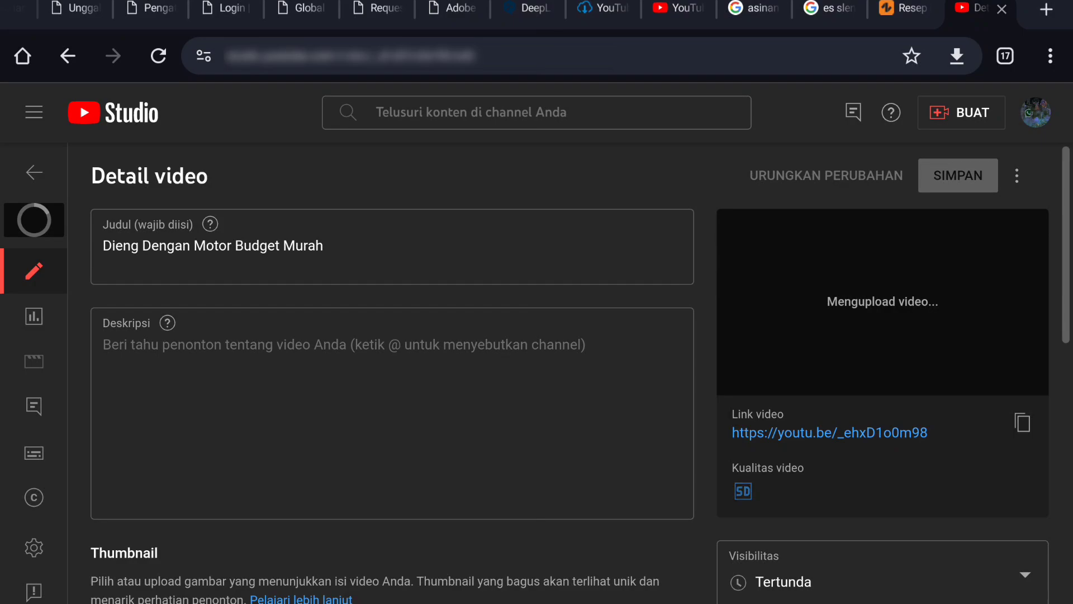
- Add the video to the Tips&Trick, Aplikasi Bermanfaat and Shorts playlists
scroll(691, 381, "down", 2)
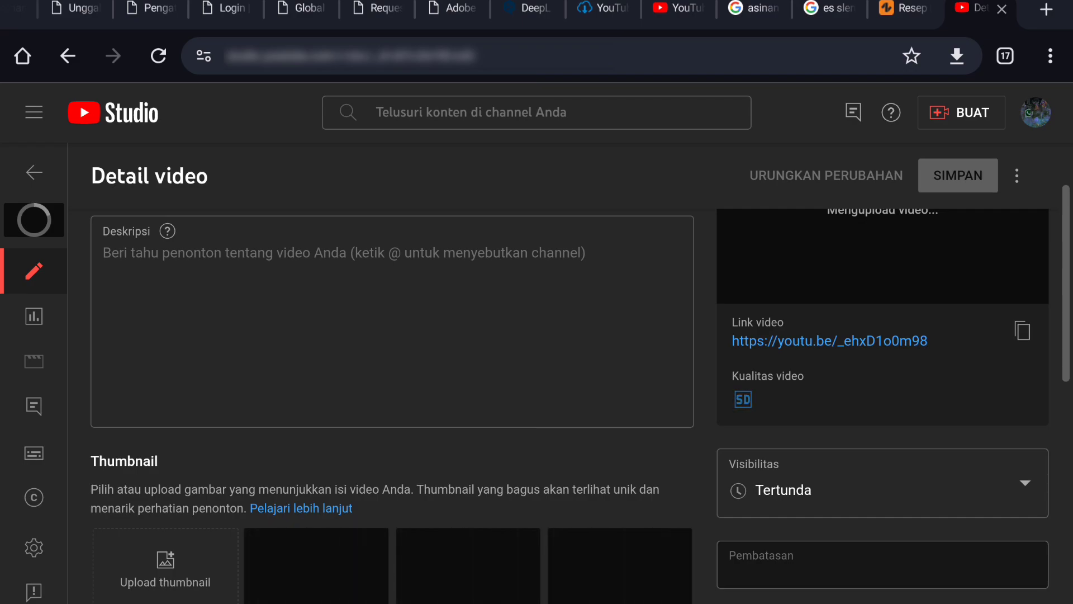
scroll(655, 456, "up", 2)
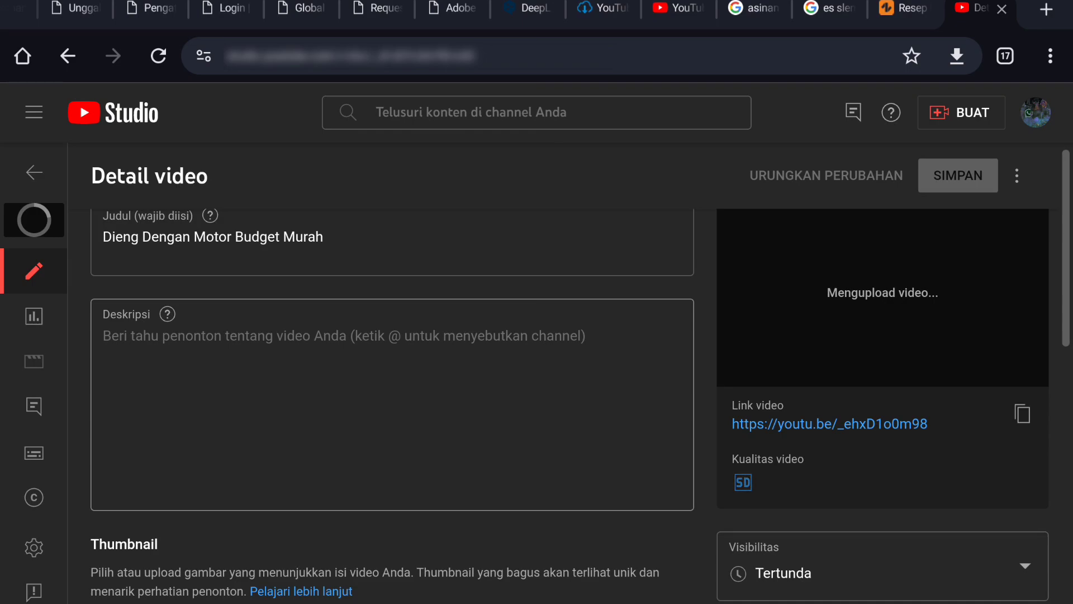
scroll(700, 343, "down", 3)
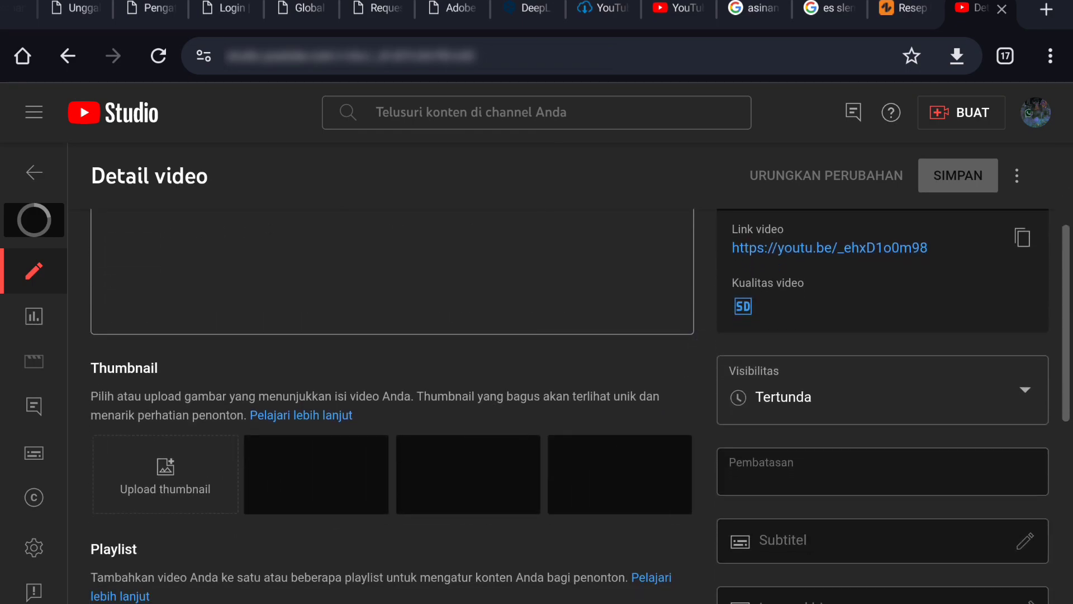
scroll(691, 499, "down", 4)
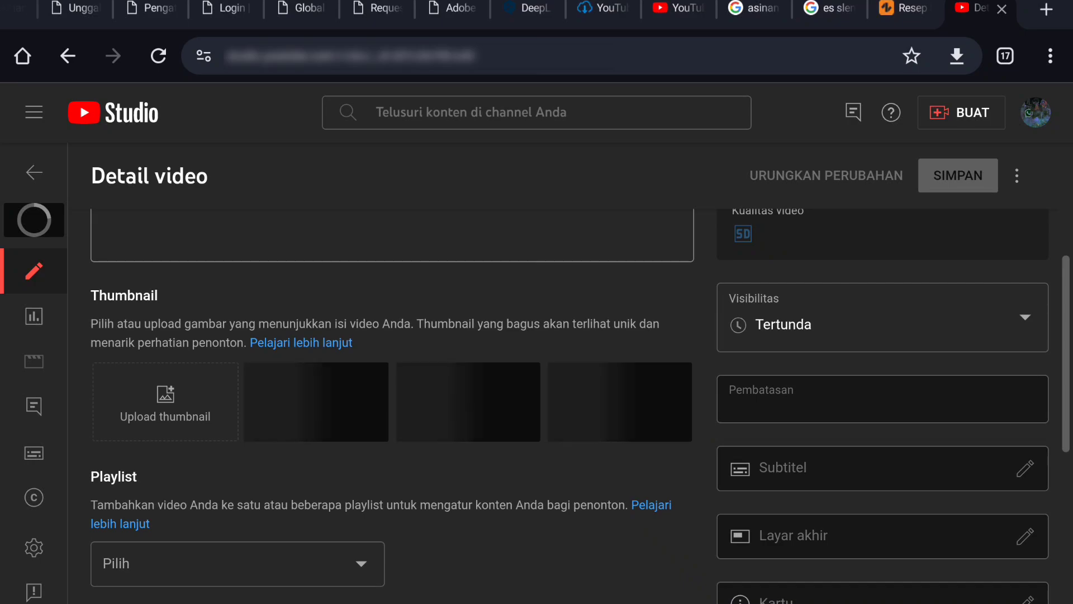
scroll(690, 367, "down", 1)
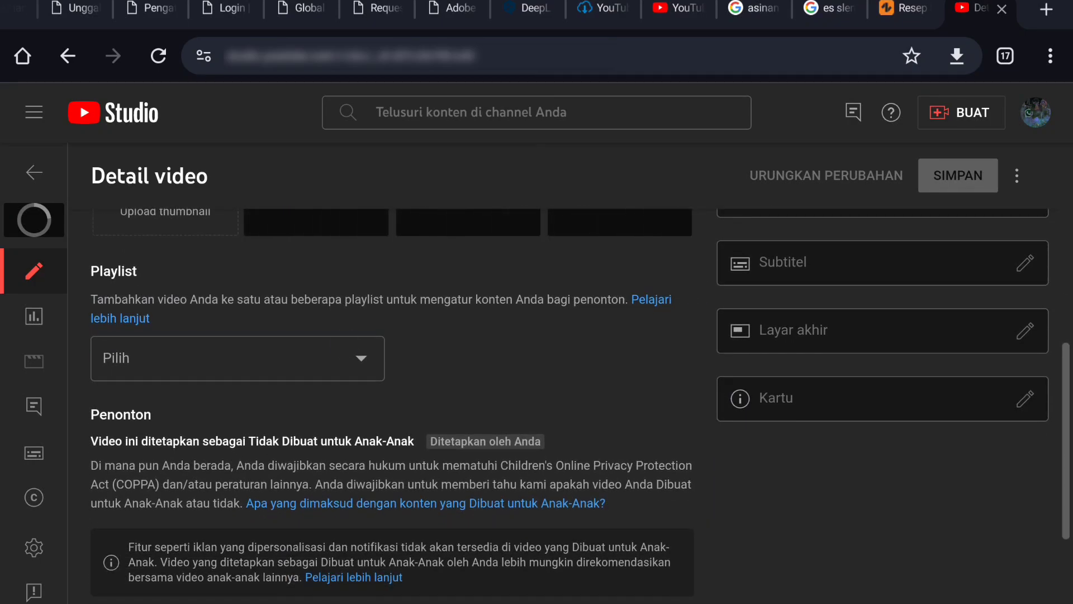
left_click(345, 352)
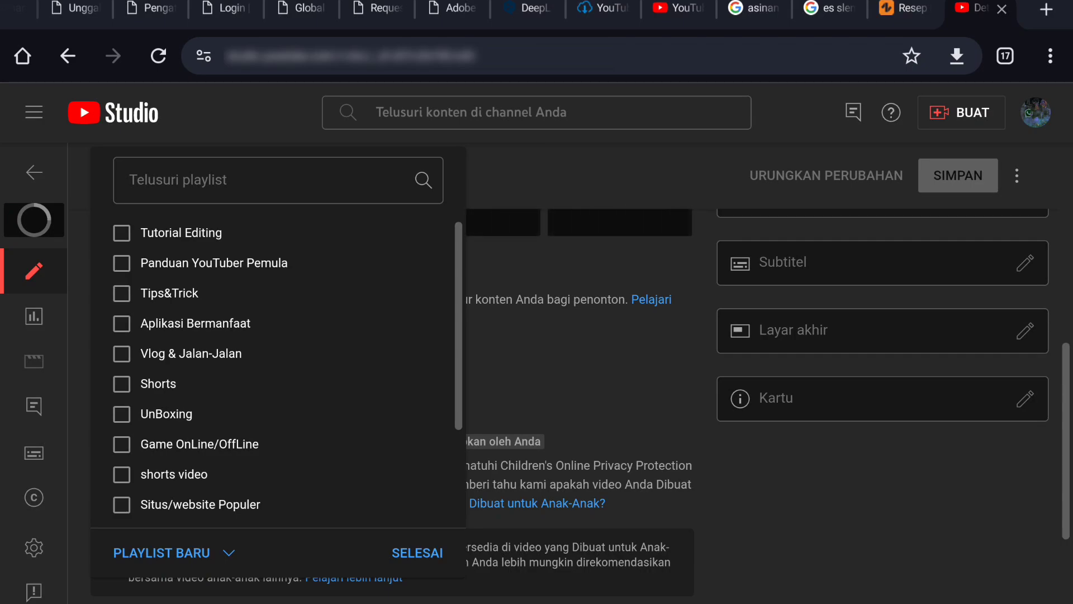
left_click(122, 292)
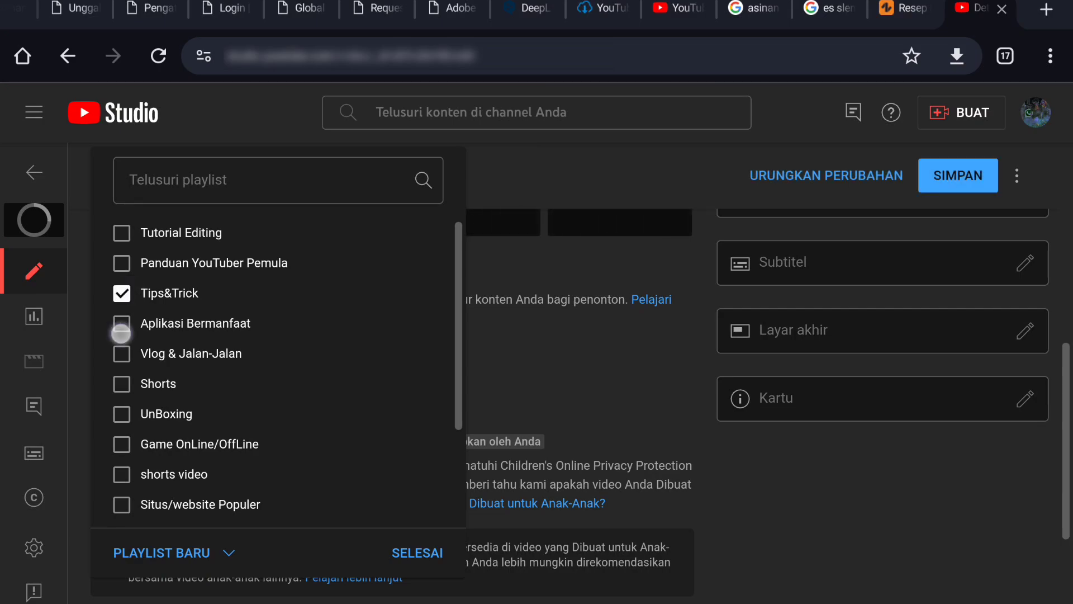
left_click(122, 323)
left_click(122, 383)
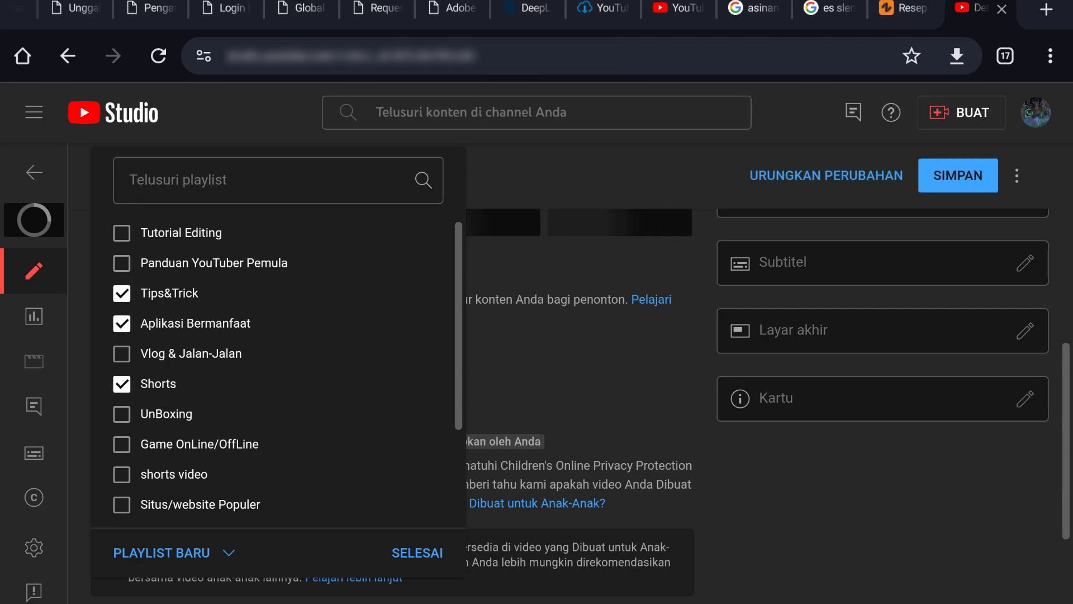
- Remove the Shorts, Aplikasi Bermanfaat and Tips&Trick playlist selections and finish the playlist choice
left_click(122, 383)
left_click(122, 323)
left_click(121, 293)
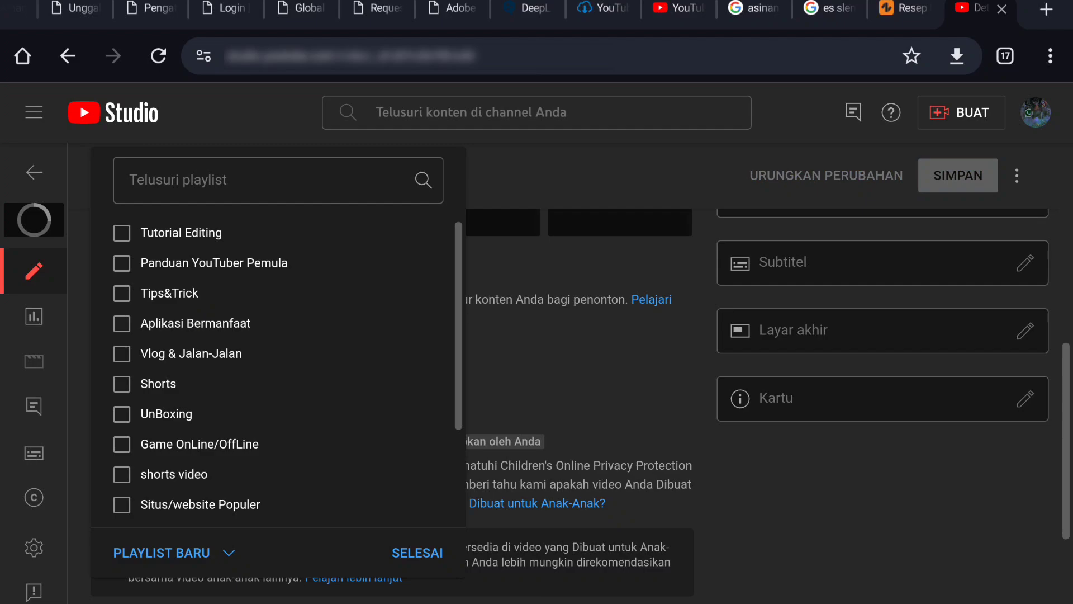
left_click(418, 553)
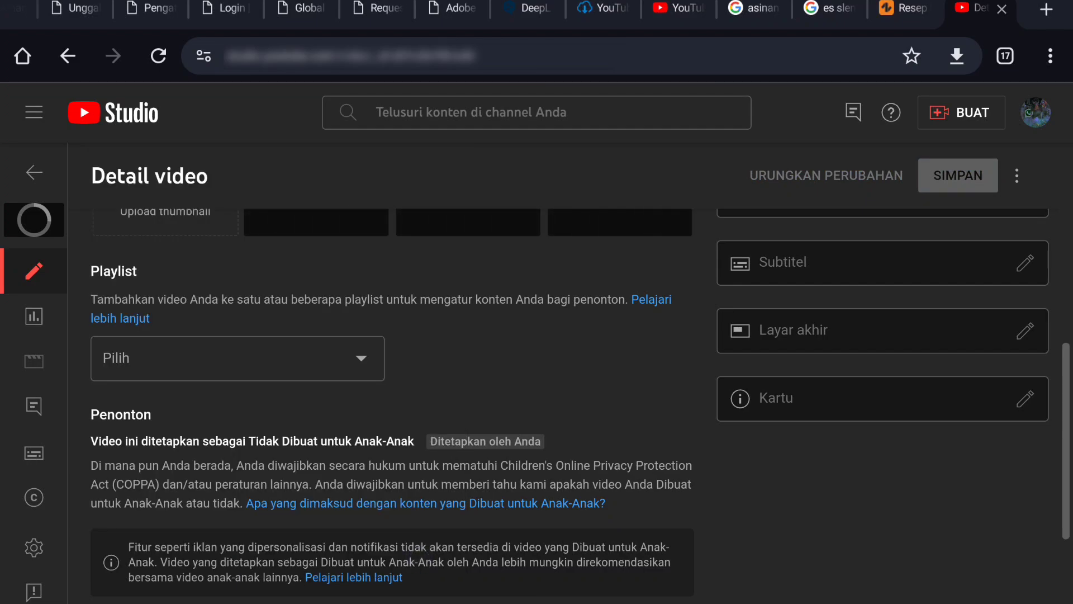
- Show the additional video settings and expand the advanced age restriction section (Pembatasan usia)
scroll(798, 348, "down", 3)
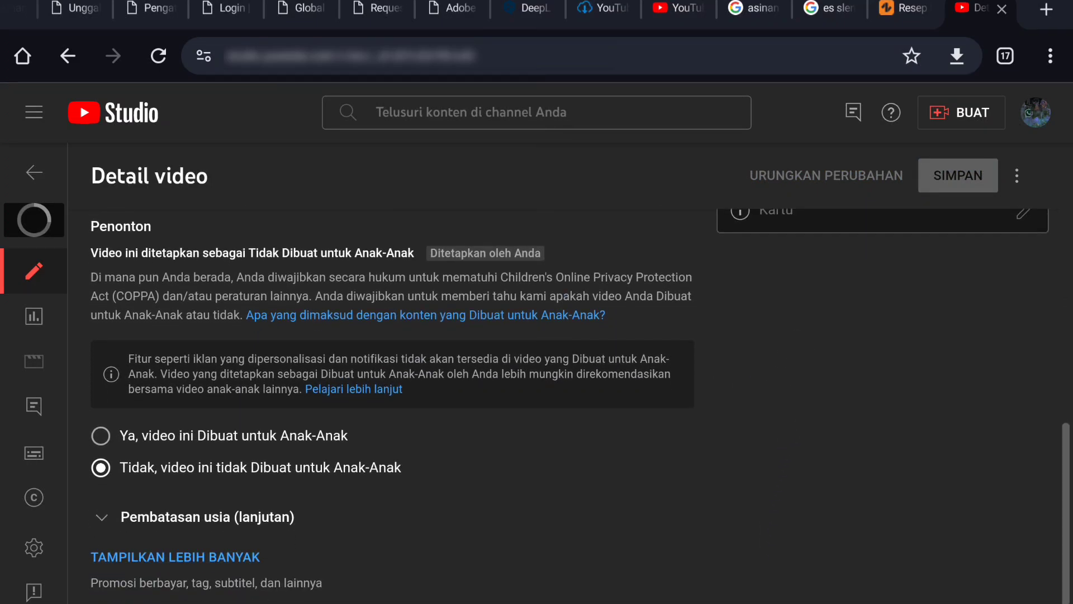
left_click(207, 556)
scroll(709, 331, "down", 3)
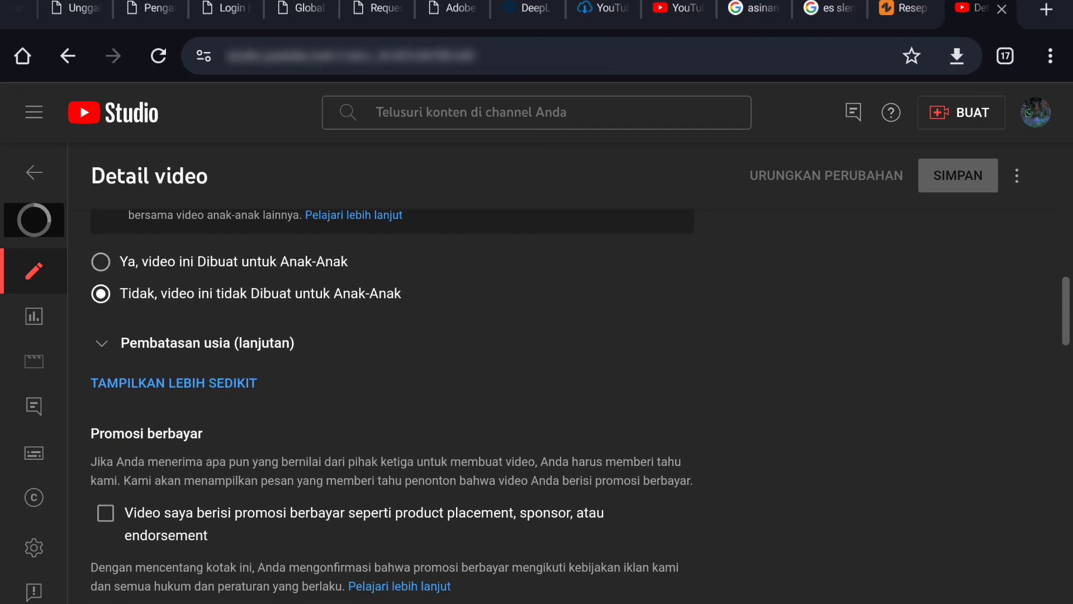
scroll(374, 438, "up", 1)
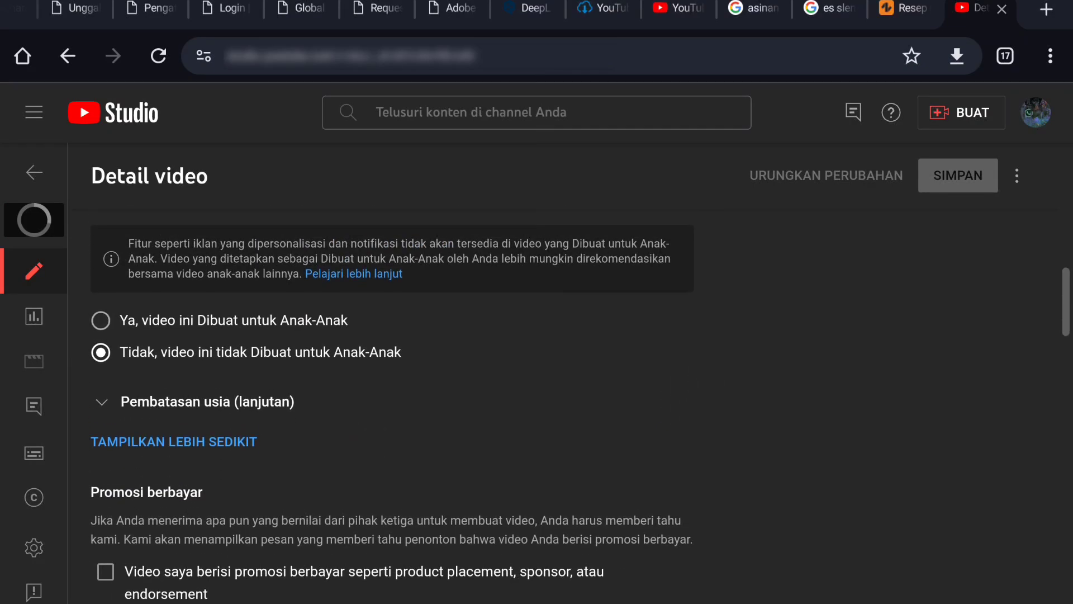
left_click(231, 406)
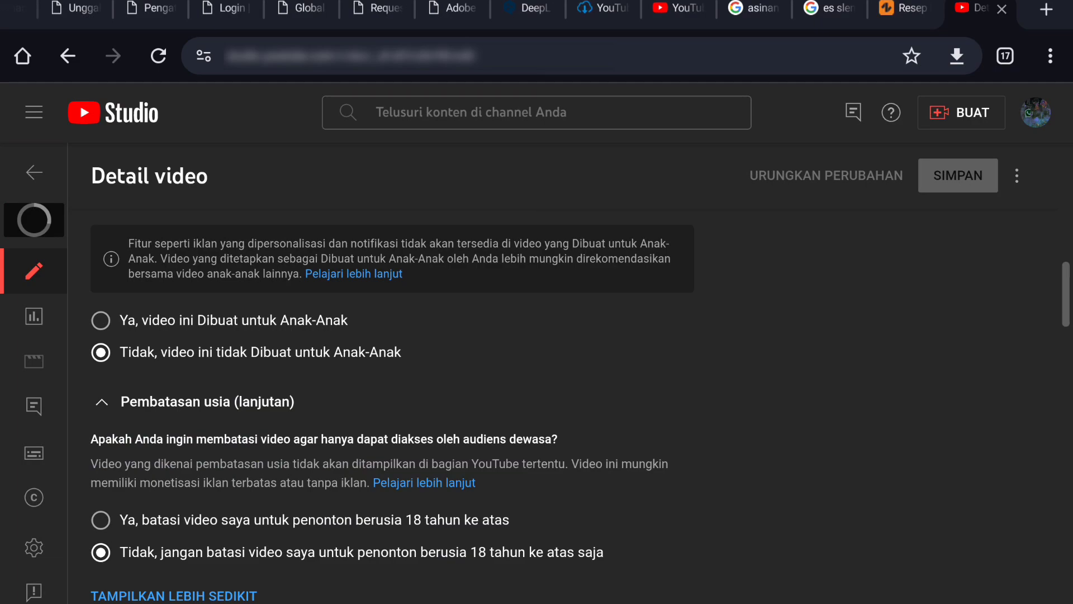
- Review the age restriction, paid promotion, automatic segments, featured places, automatic concepts, tag and language settings, including the caption certification options
scroll(778, 376, "down", 3)
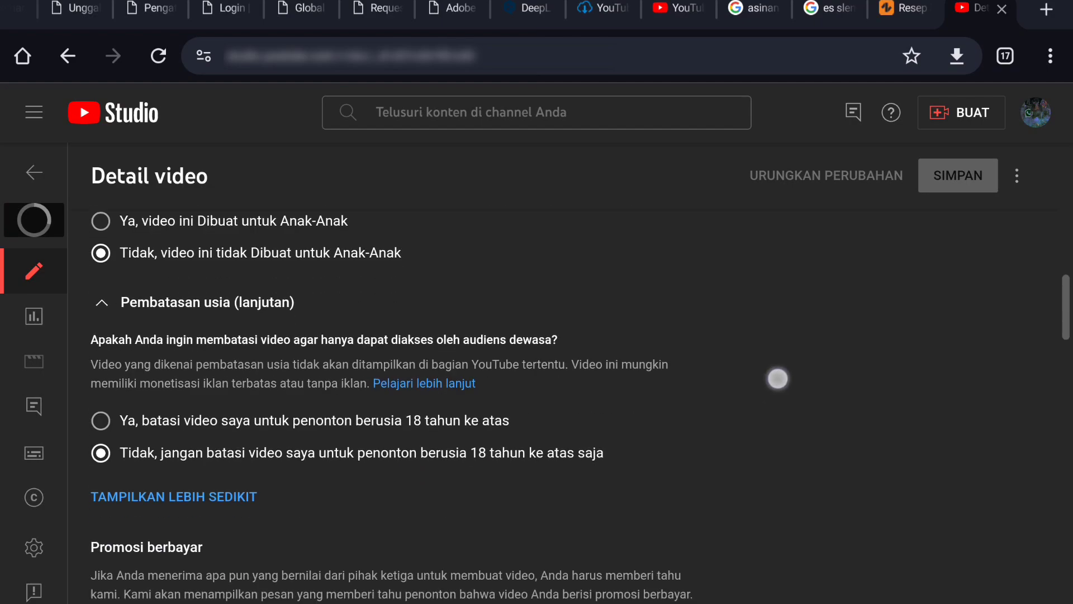
scroll(819, 278, "down", 4)
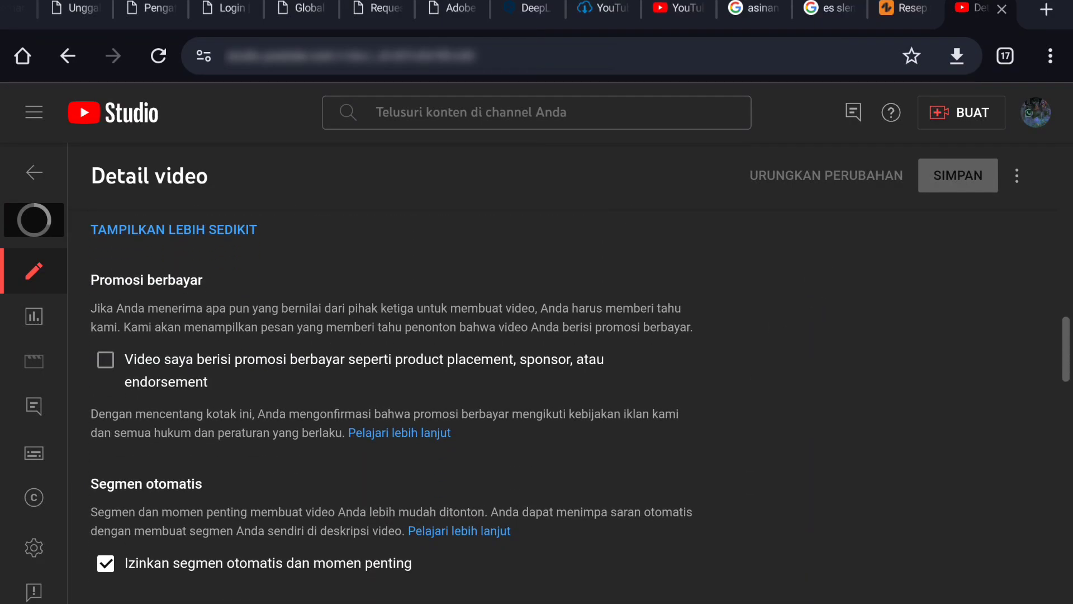
scroll(729, 415, "up", 2)
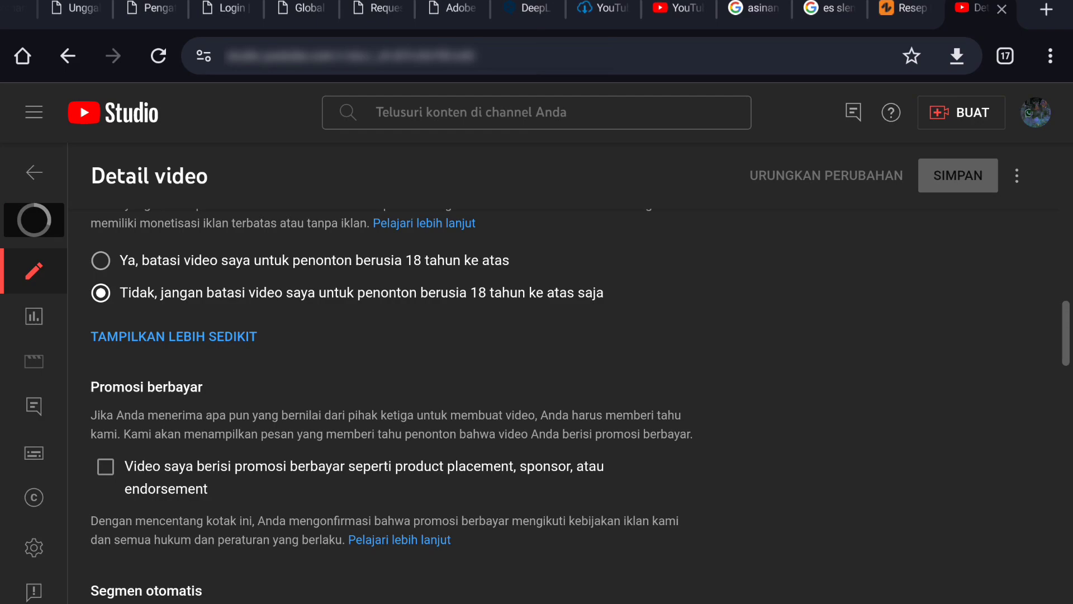
scroll(749, 415, "down", 3)
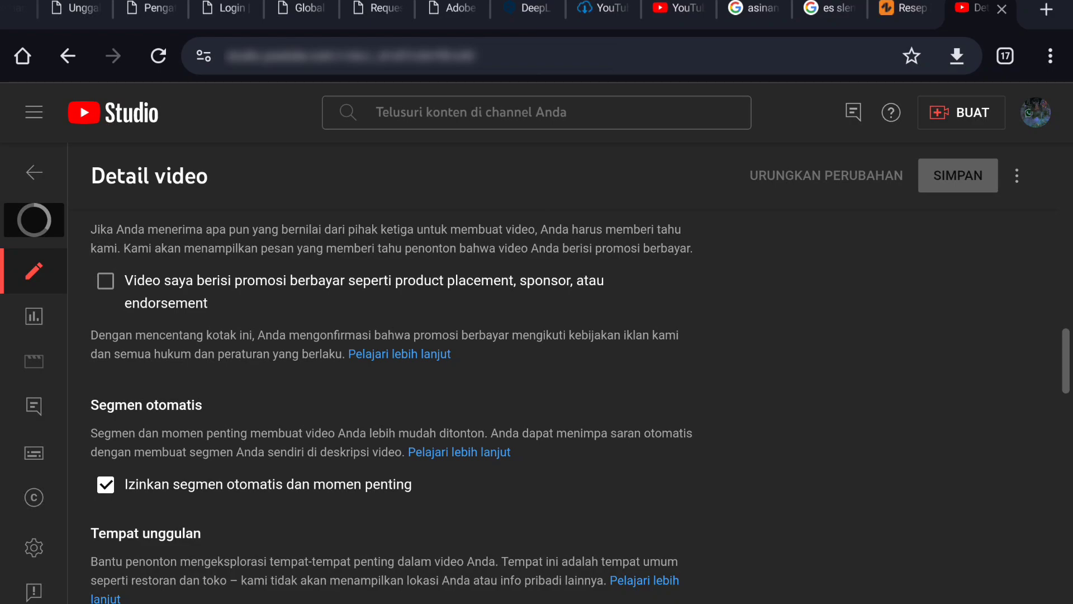
scroll(771, 369, "down", 2)
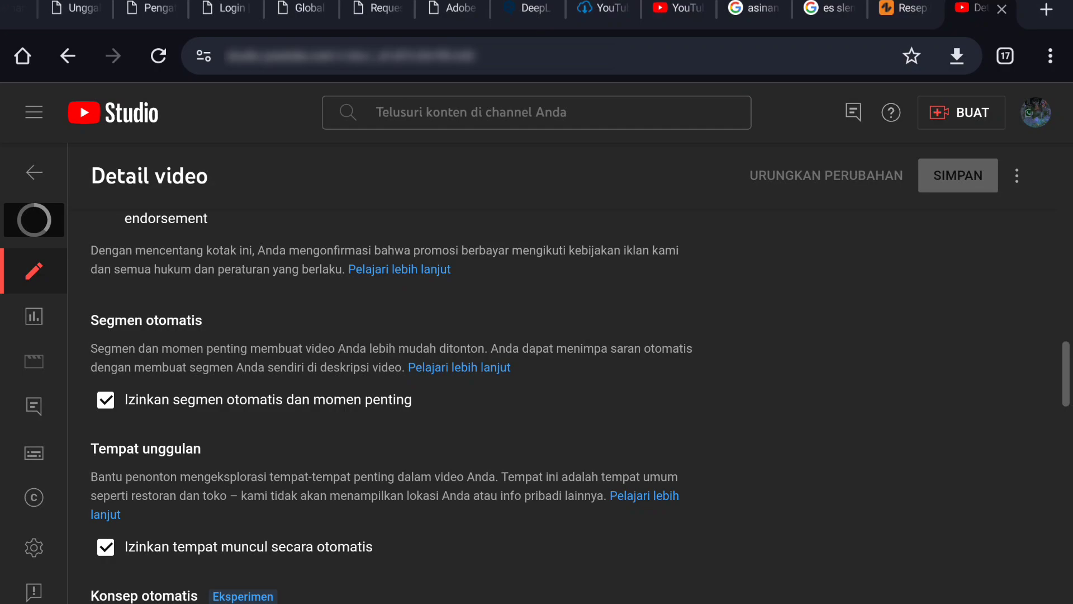
scroll(570, 391, "down", 2)
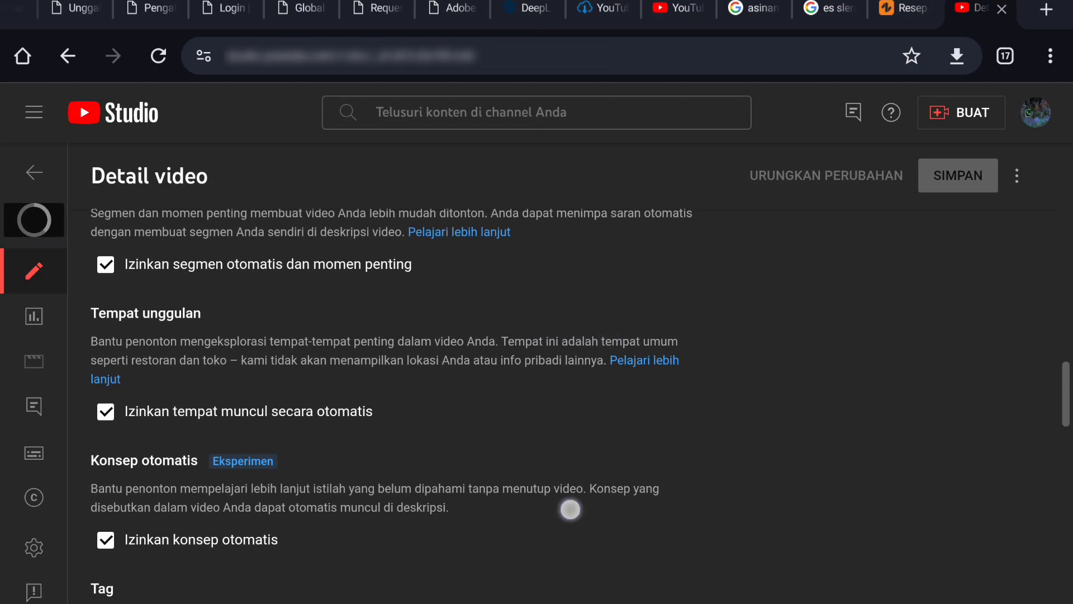
scroll(568, 510, "down", 3)
scroll(621, 338, "down", 2)
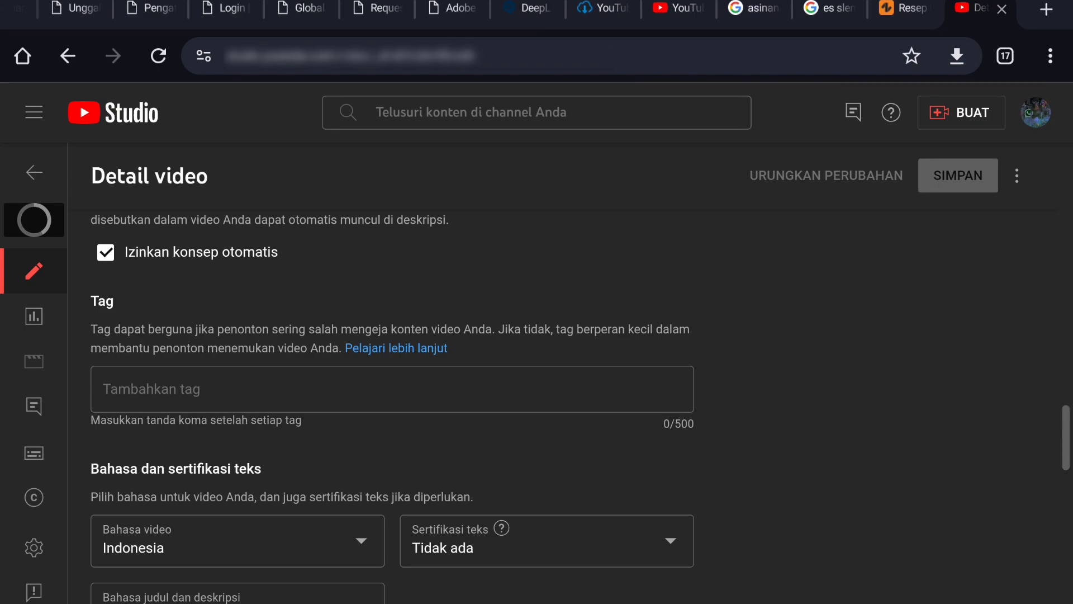
scroll(810, 388, "down", 2)
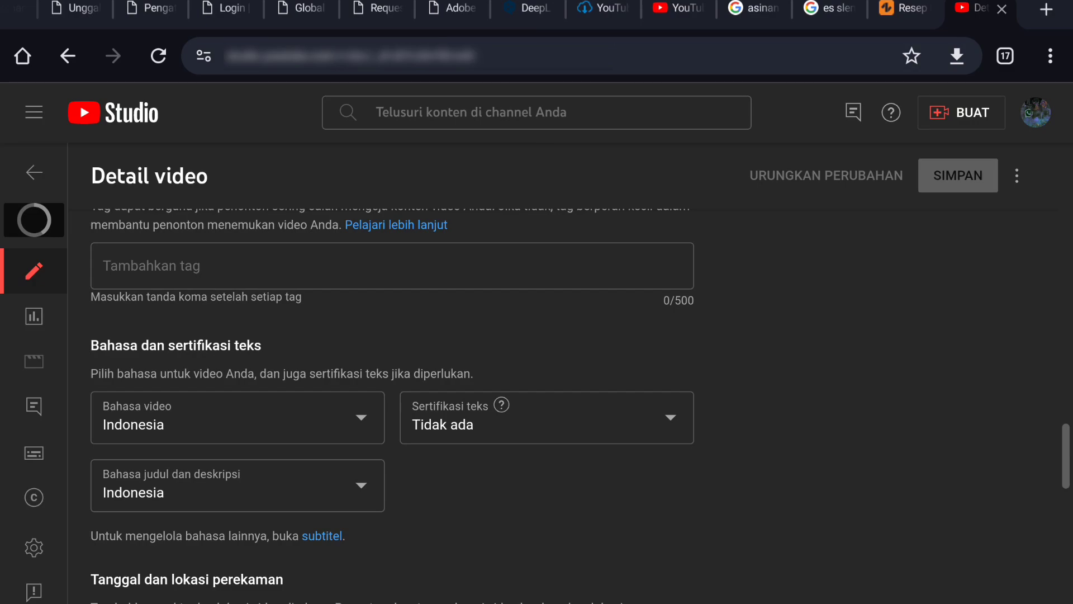
scroll(536, 422, "down", 1)
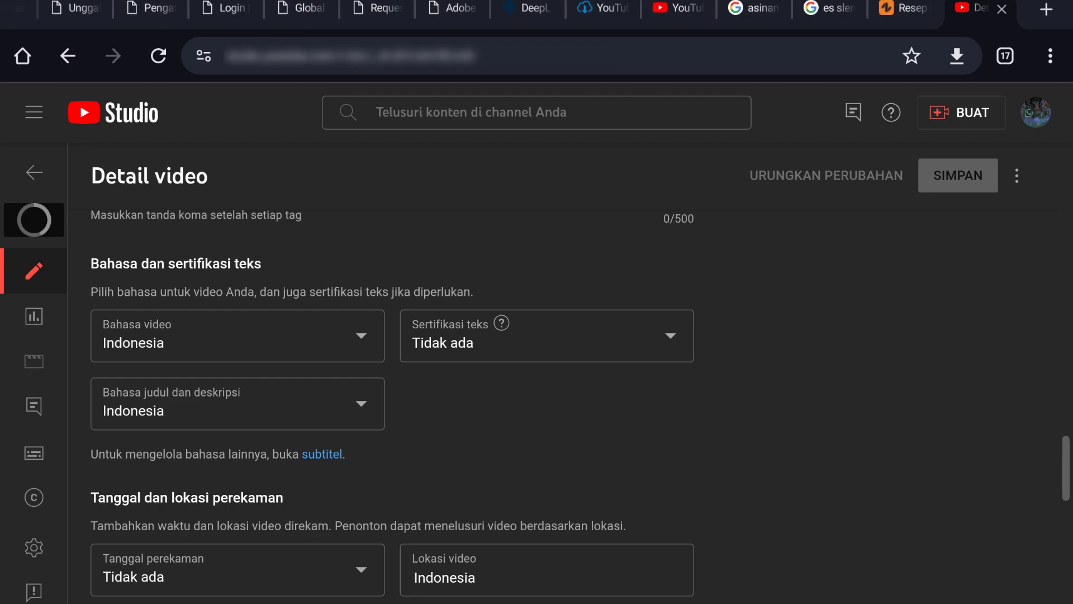
left_click(670, 335)
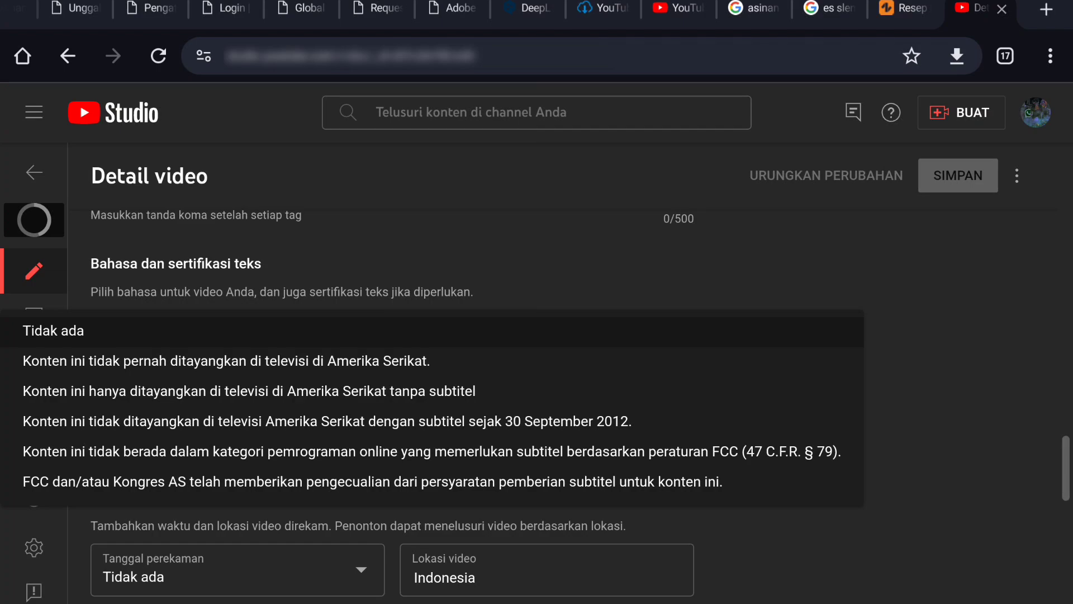
left_click(770, 336)
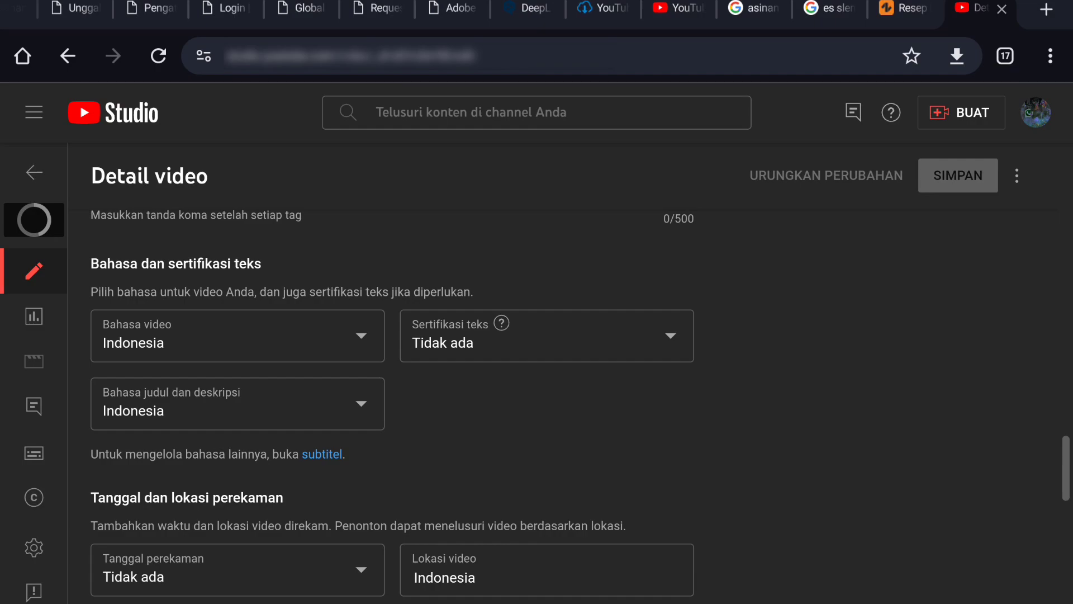
- Set the video's category to Pendidikan
scroll(627, 426, "down", 2)
scroll(687, 319, "down", 1)
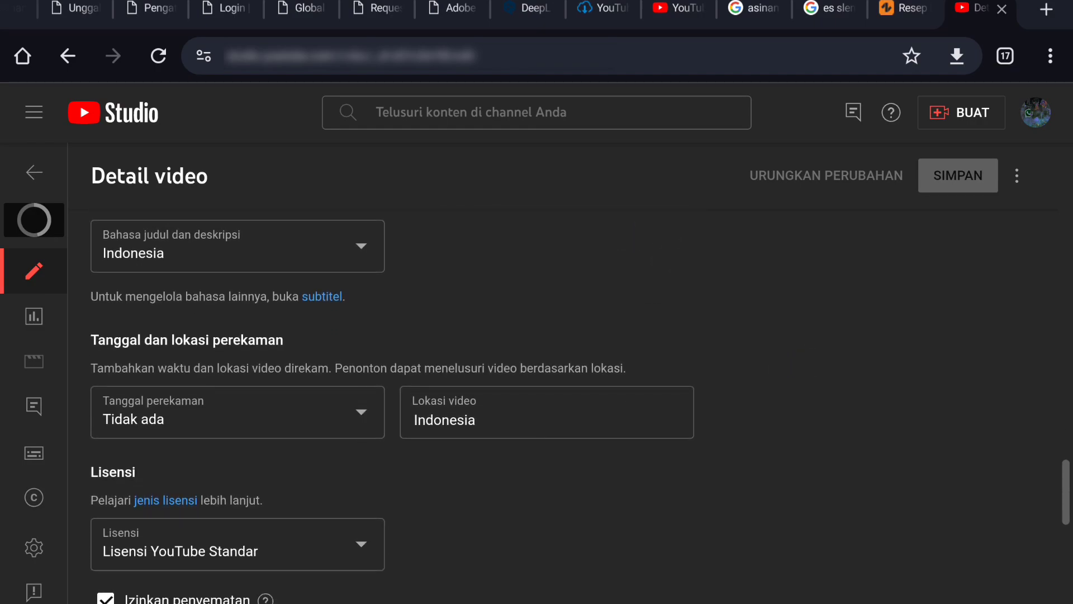
scroll(832, 361, "down", 2)
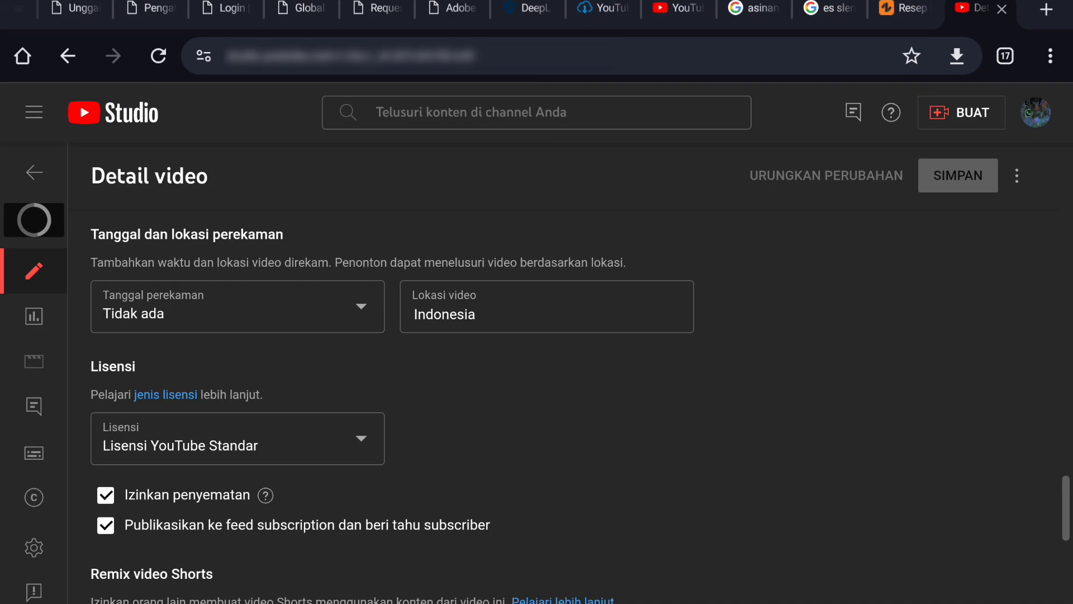
scroll(484, 386, "down", 2)
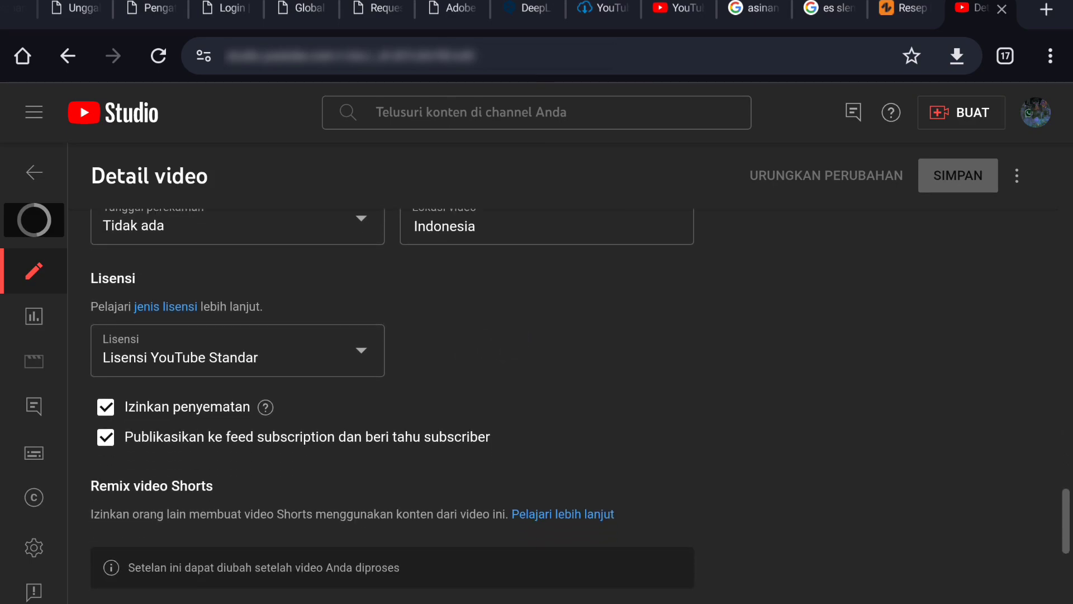
scroll(570, 253, "down", 3)
scroll(726, 345, "down", 3)
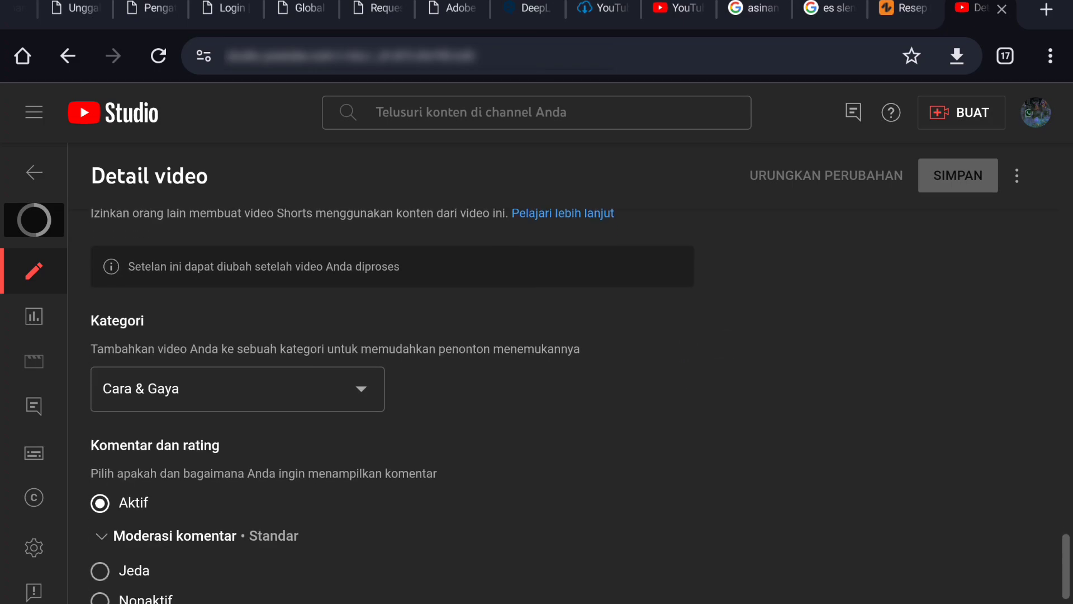
scroll(472, 376, "down", 1)
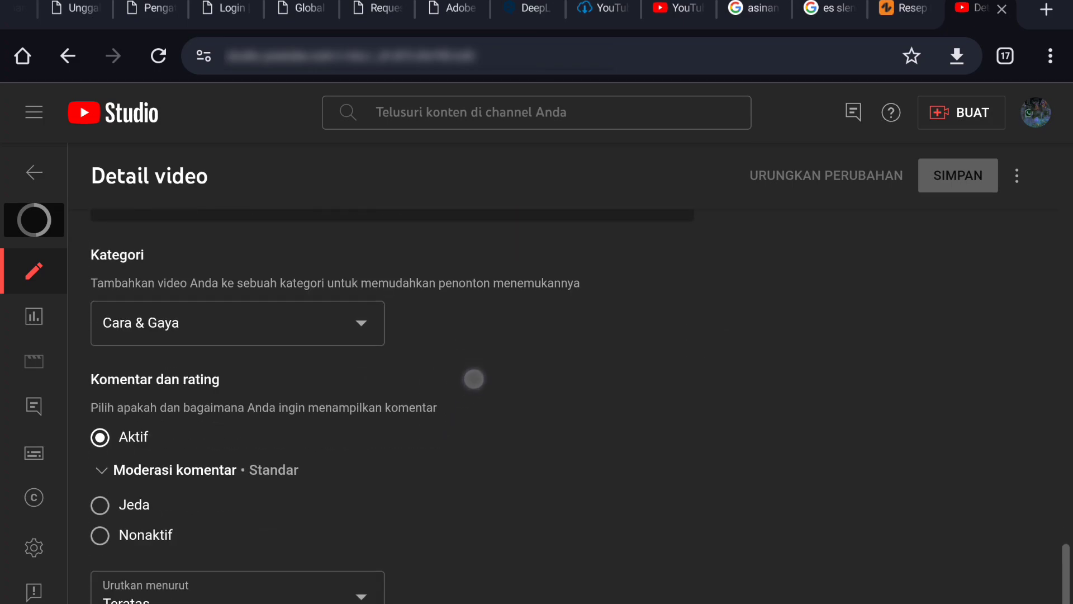
left_click(352, 316)
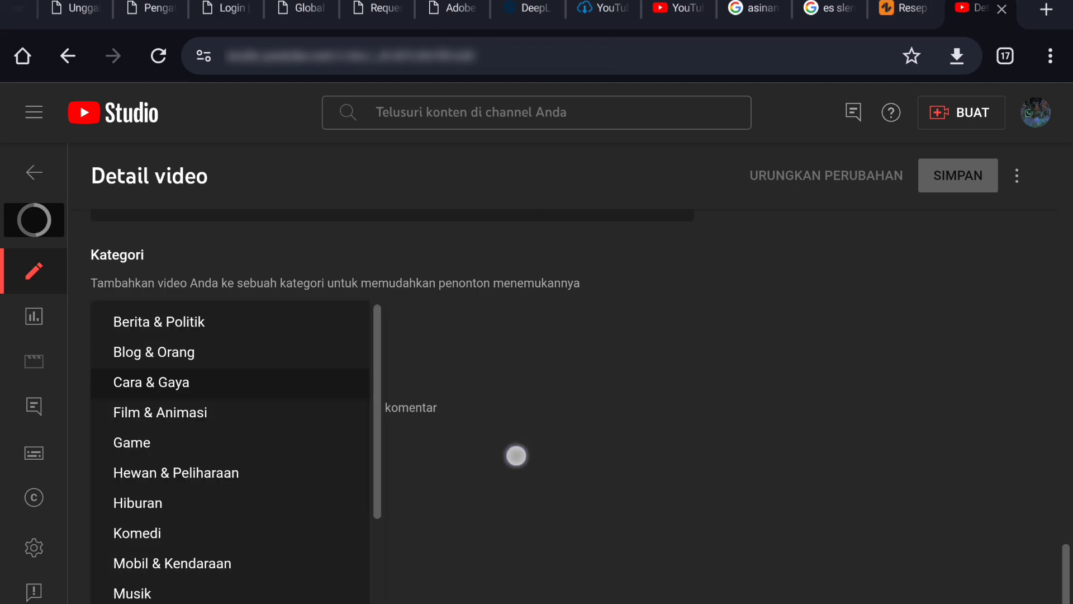
left_click_drag(273, 450, 275, 486)
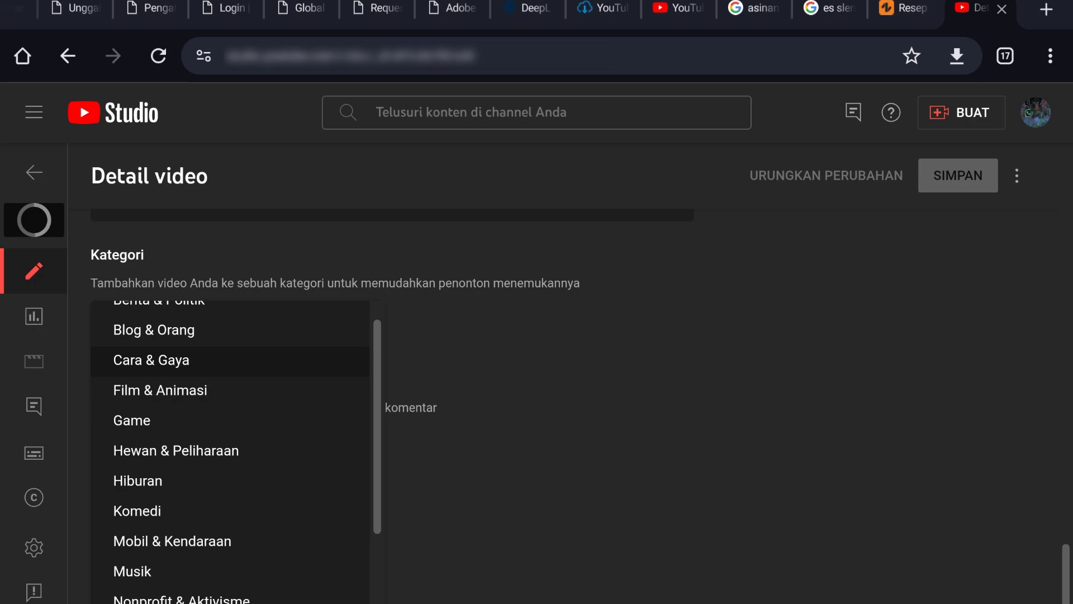
left_click_drag(280, 471, 281, 494)
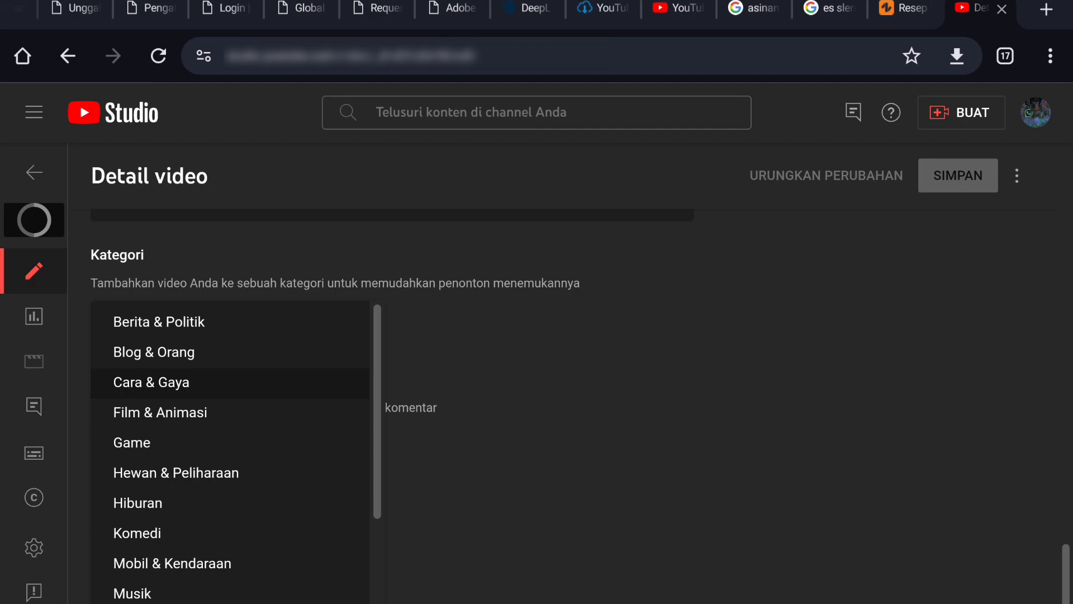
left_click_drag(282, 472, 304, 364)
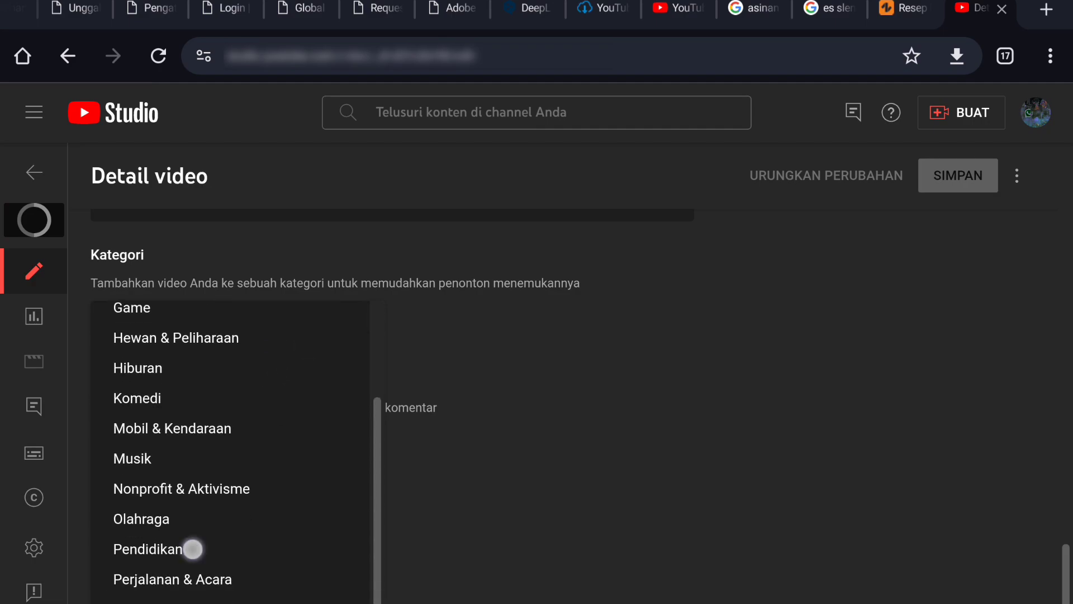
left_click(193, 549)
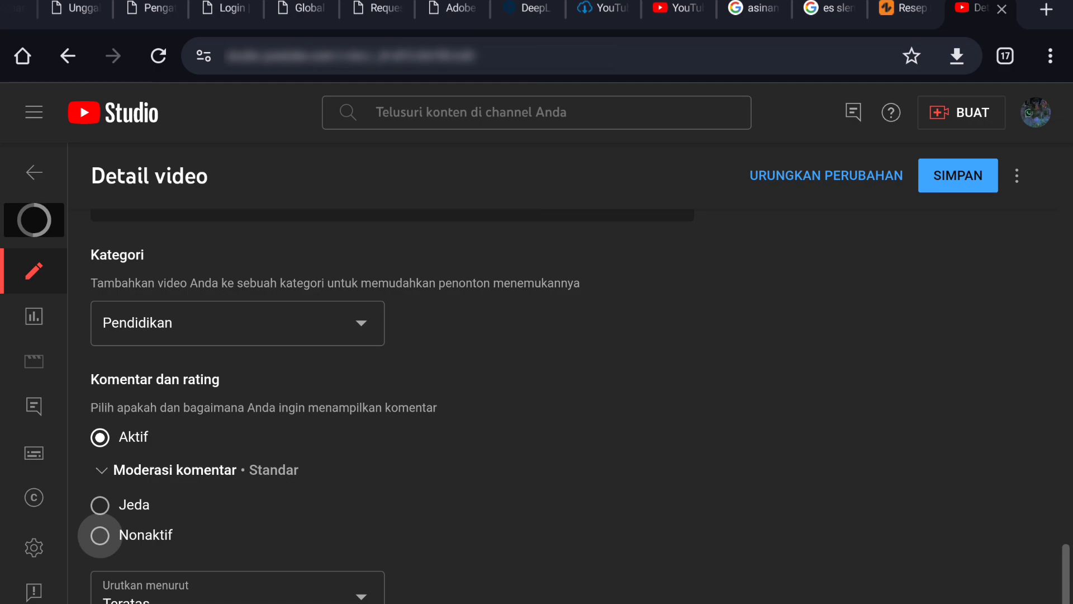
- Review the comment and rating options, the thumbnail, playlist and audience settings, and the visibility, subtitle, end screen and card settings
left_click_drag(477, 542, 508, 450)
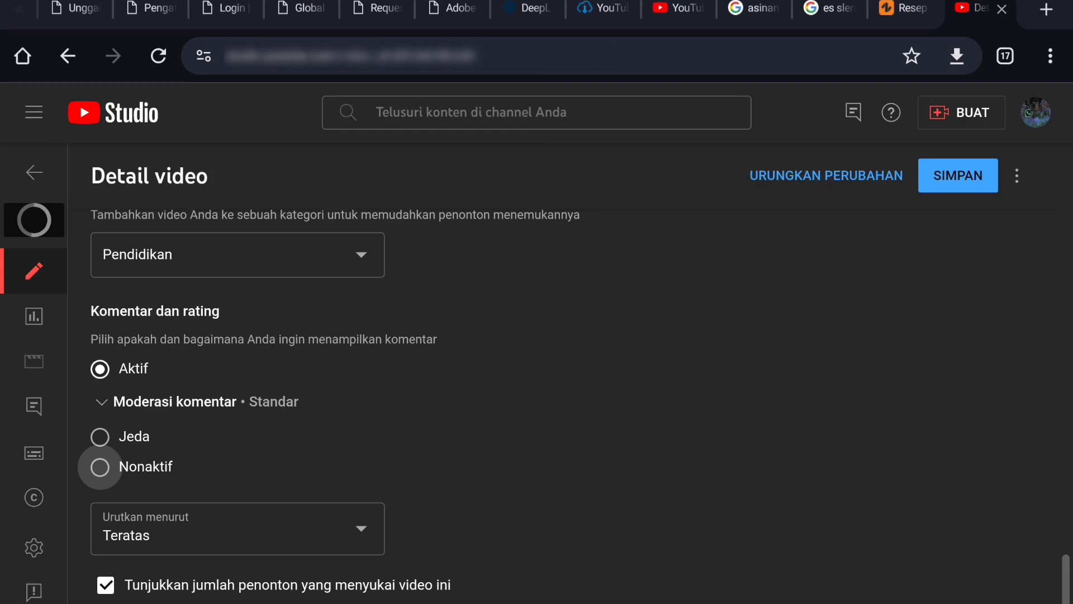
scroll(731, 462, "up", 15)
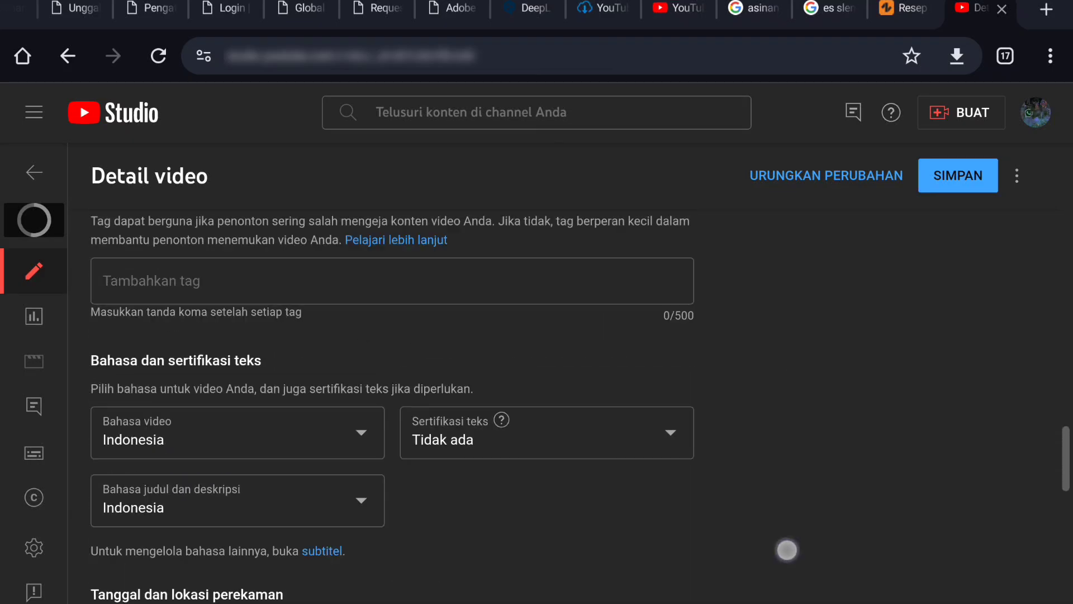
scroll(731, 462, "up", 15)
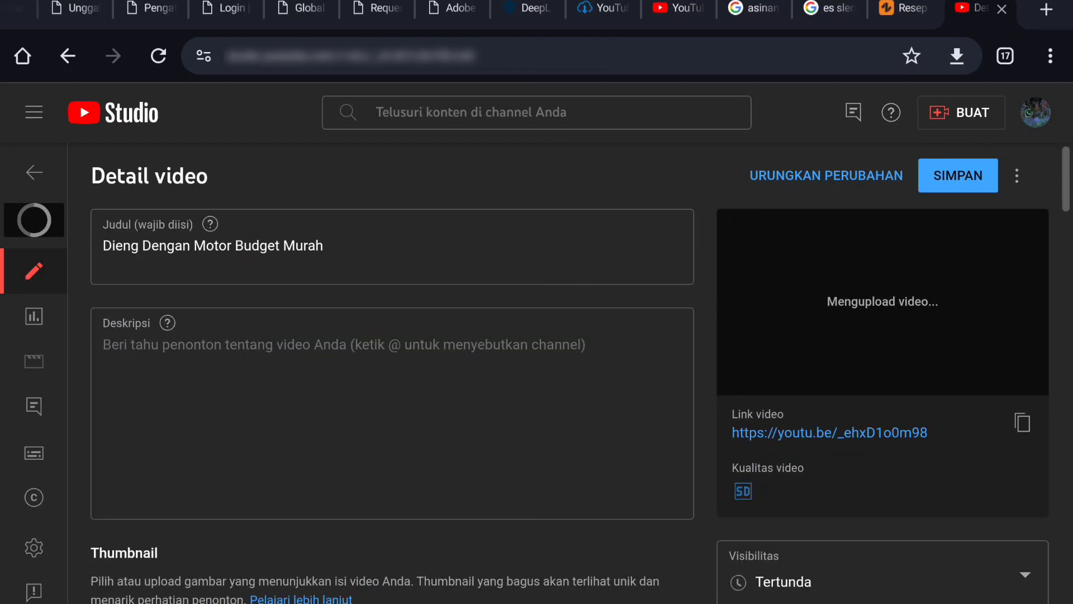
scroll(704, 378, "down", 4)
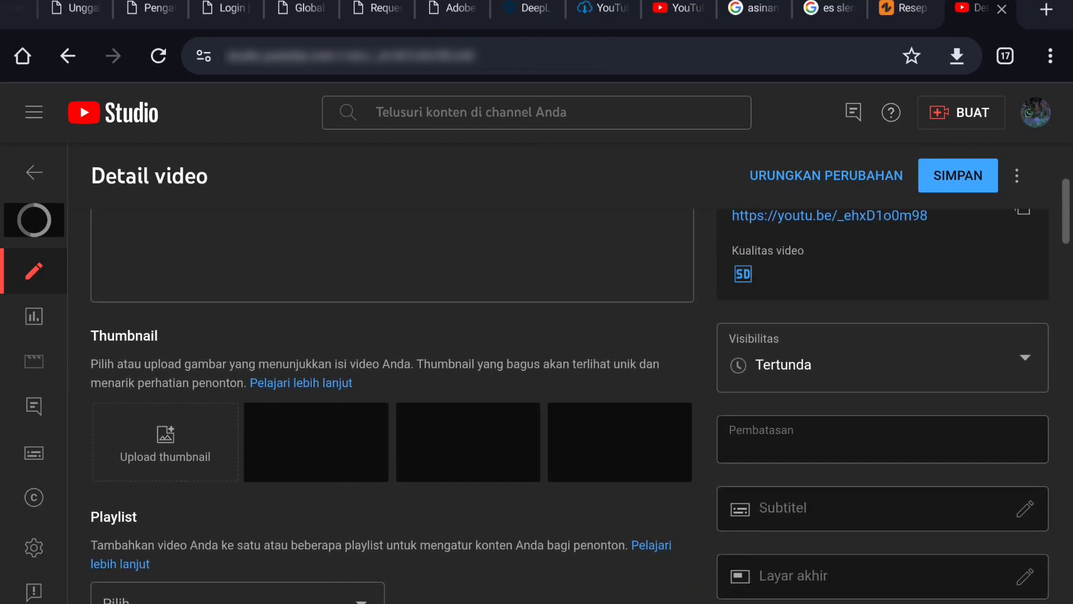
scroll(987, 319, "down", 2)
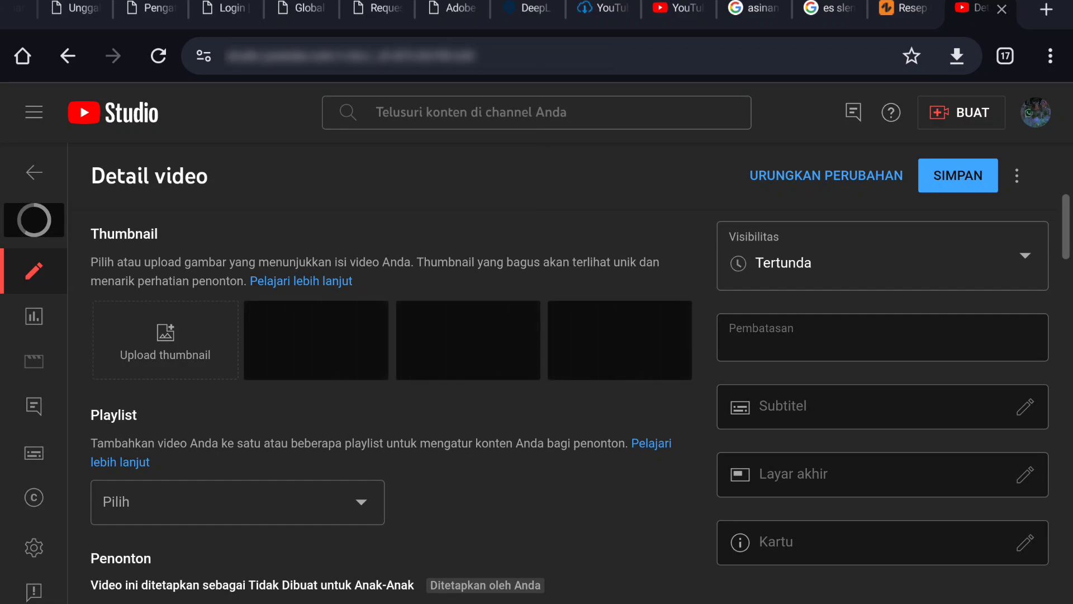
scroll(659, 379, "down", 2)
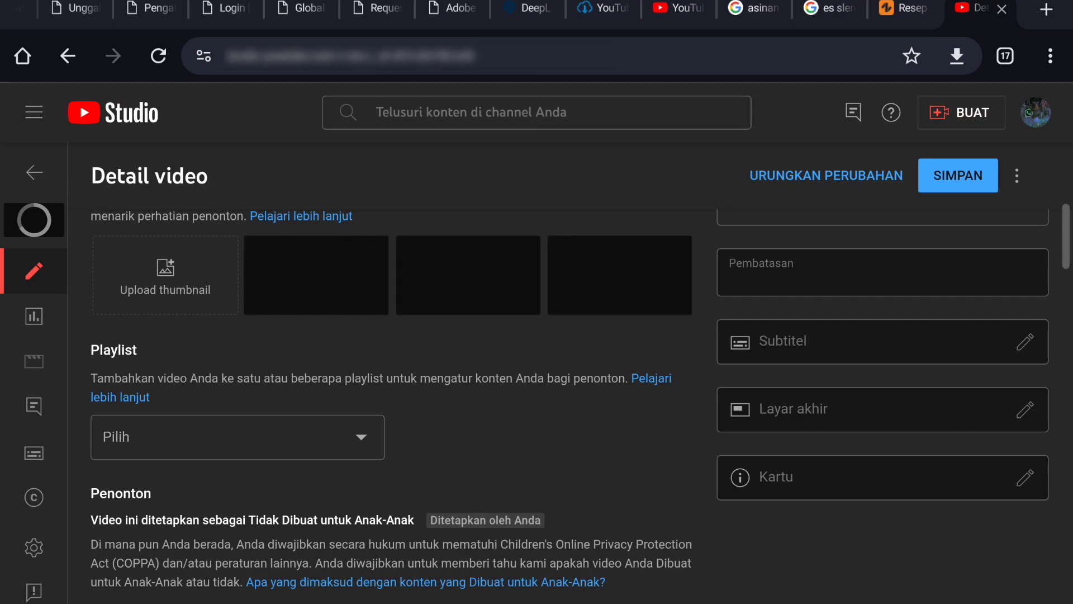
scroll(391, 363, "up", 3)
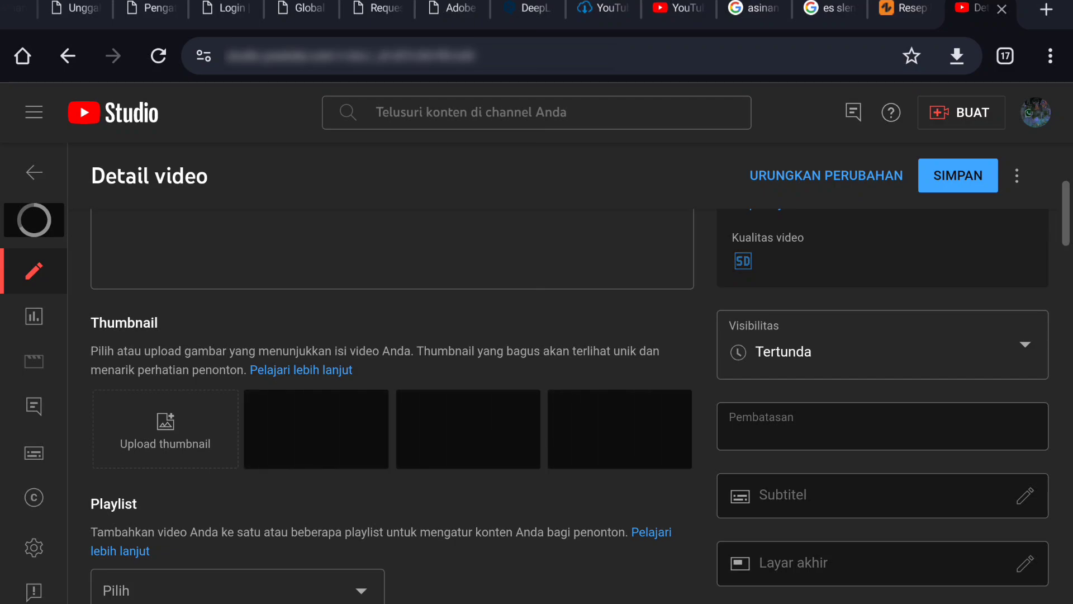
scroll(695, 434, "up", 4)
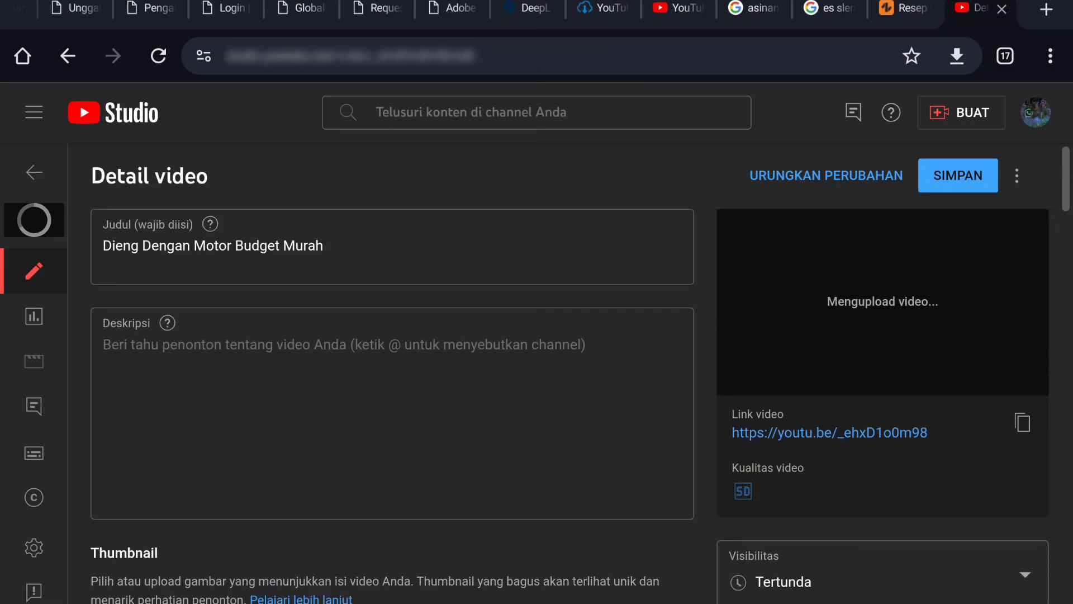
- Save the changes made to the video's details
scroll(674, 492, "down", 1)
scroll(678, 462, "up", 1)
left_click(964, 181)
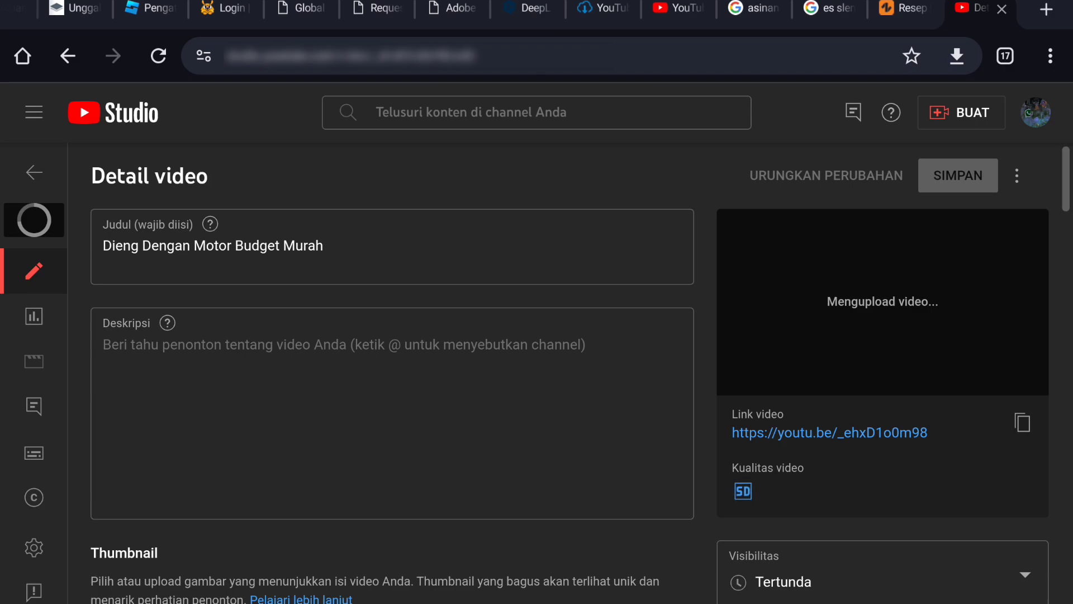
scroll(570, 406, "down", 2)
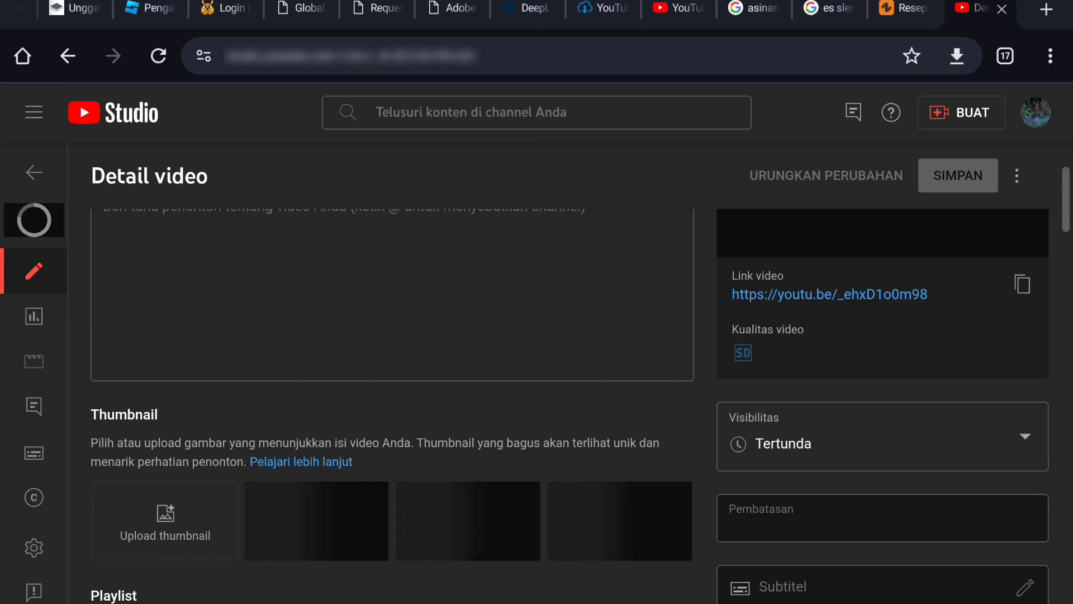
scroll(537, 391, "up", 3)
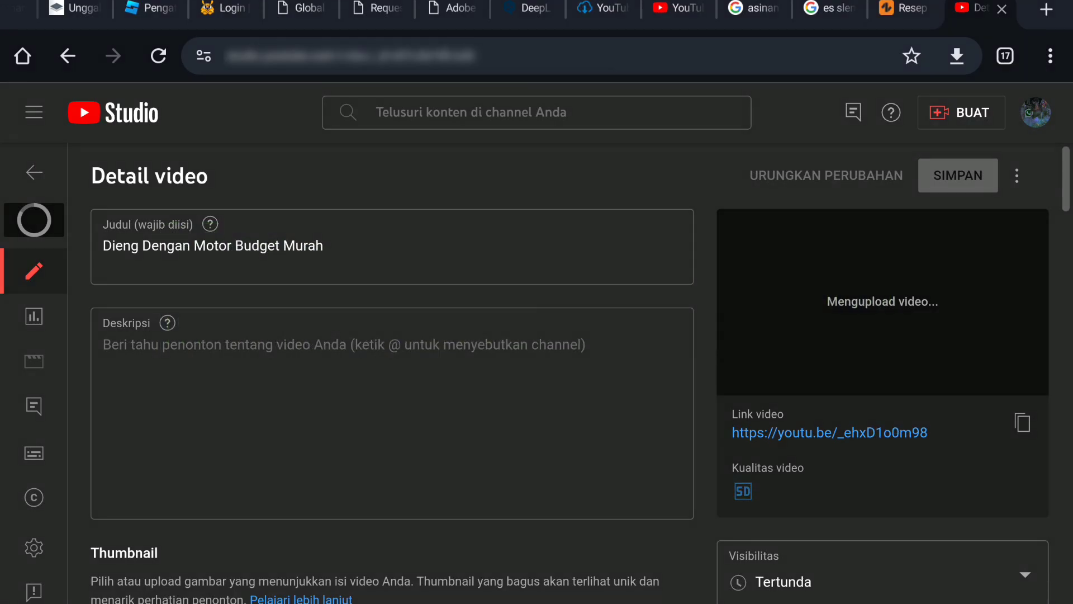
scroll(694, 394, "down", 3)
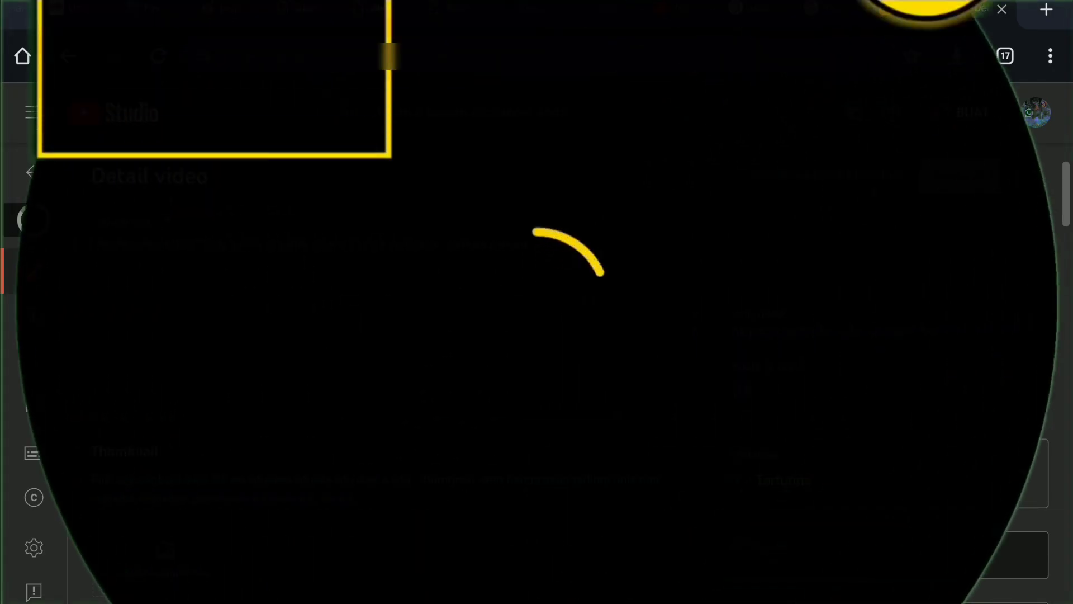